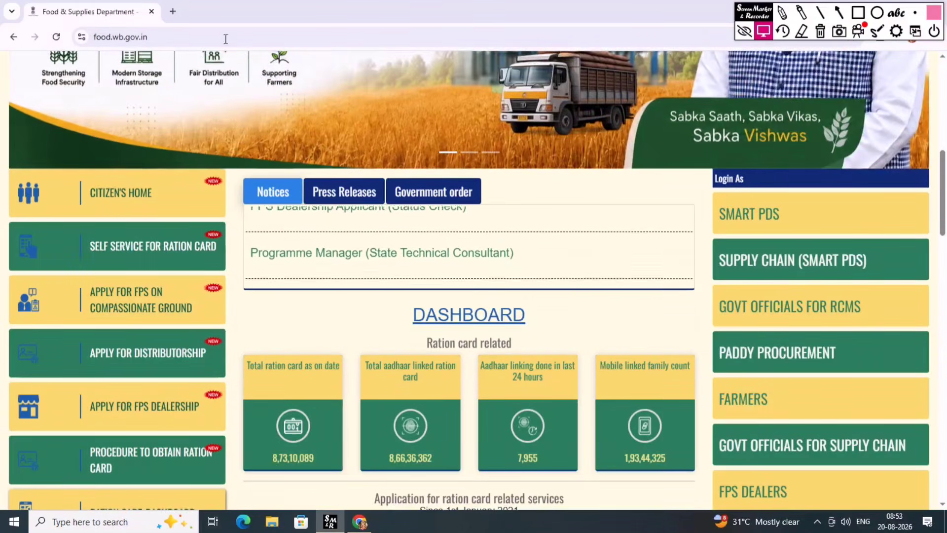
# Close the open Food & Supplies Department page and refresh the desktop.
pyautogui.click(151, 12)
pyautogui.rightClick(180, 150)
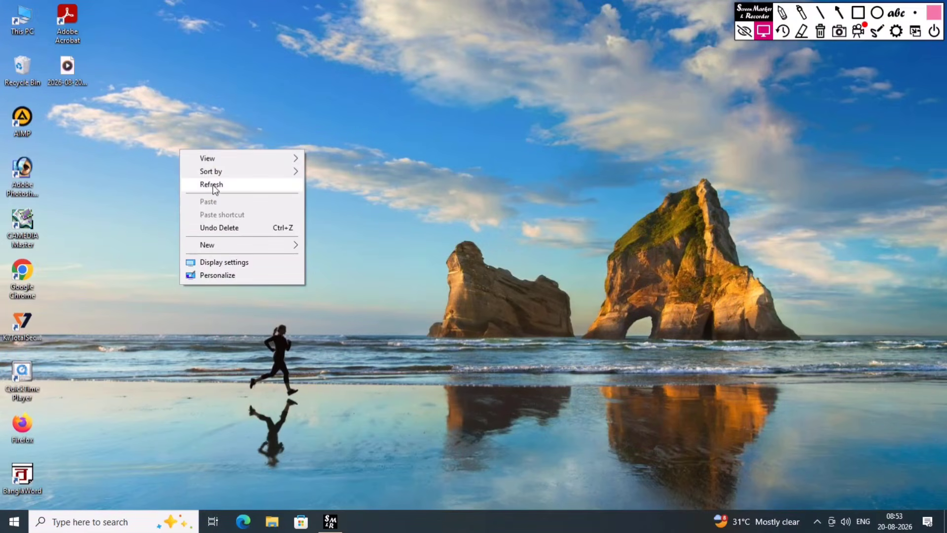
pyautogui.click(212, 184)
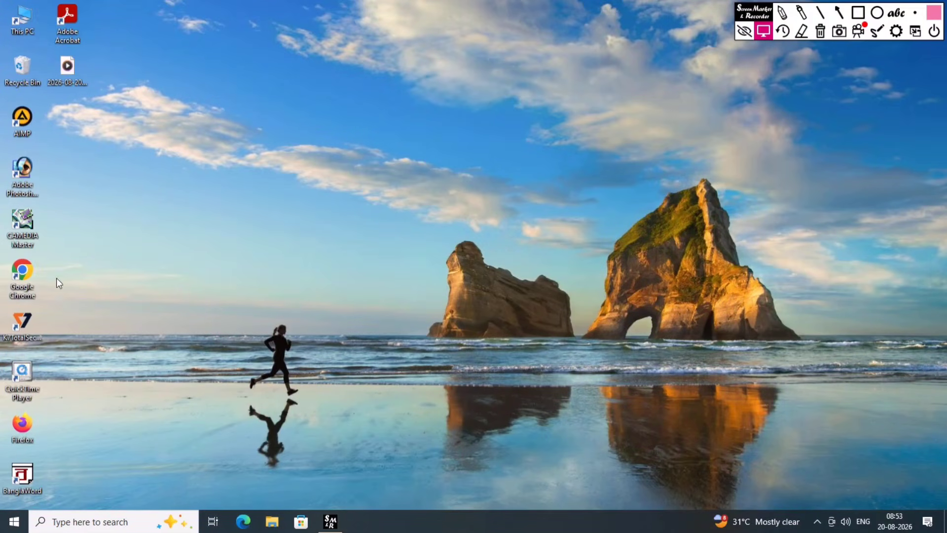
# Launch Google Chrome and open the Food & Supplies Department website at food.wb.gov.in.
pyautogui.doubleClick(26, 277)
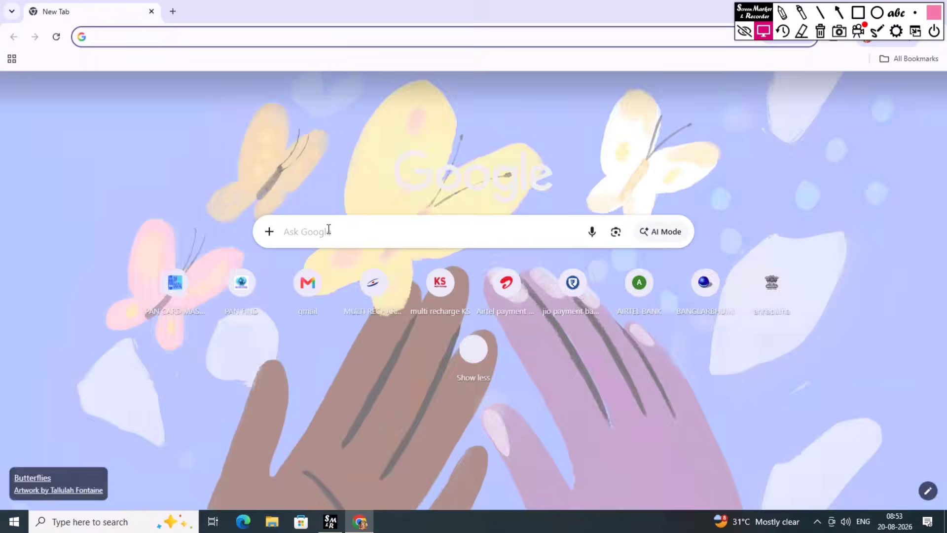
pyautogui.click(328, 230)
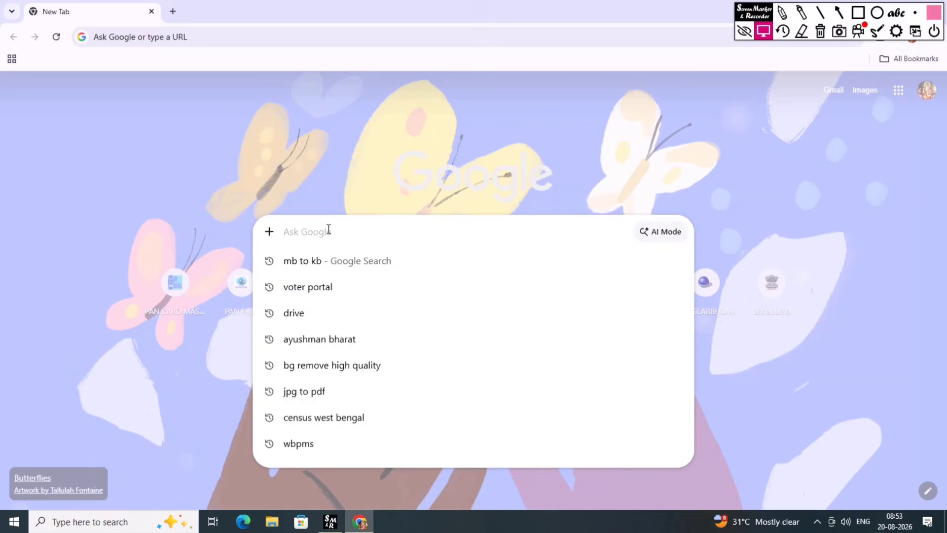
pyautogui.write('foo')
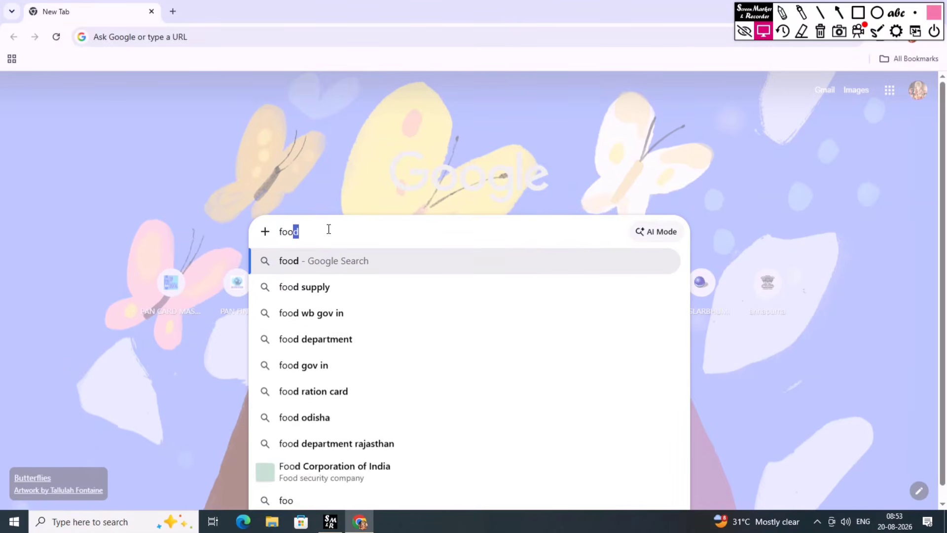
pyautogui.write('d')
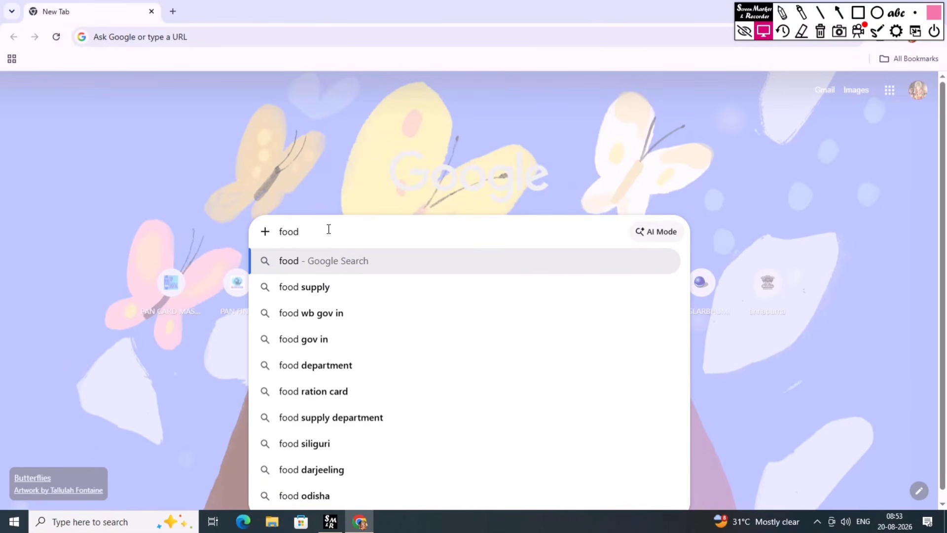
pyautogui.write('.')
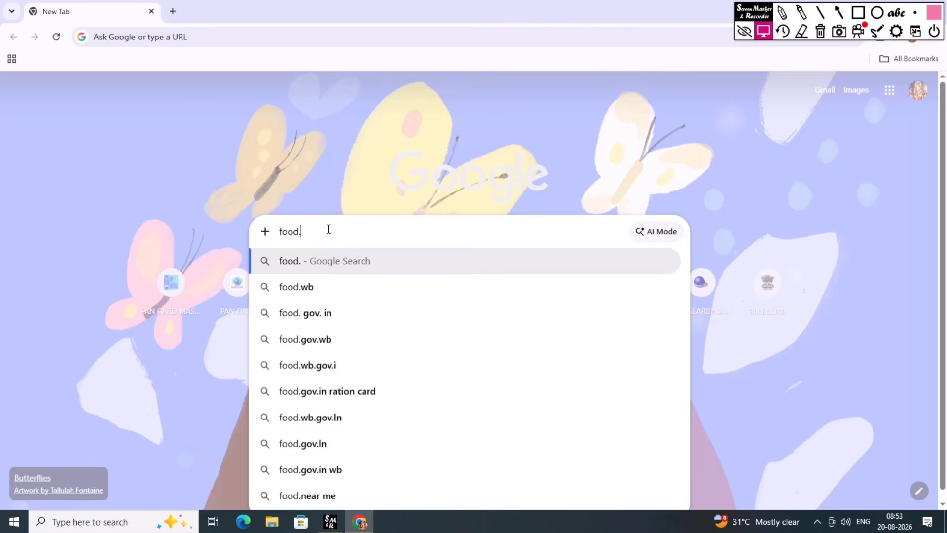
pyautogui.write('w')
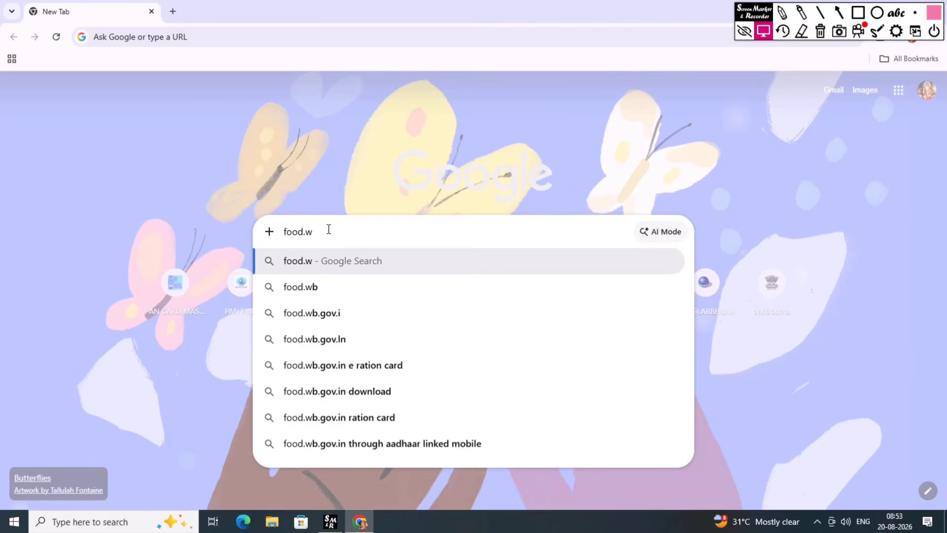
pyautogui.write('b.')
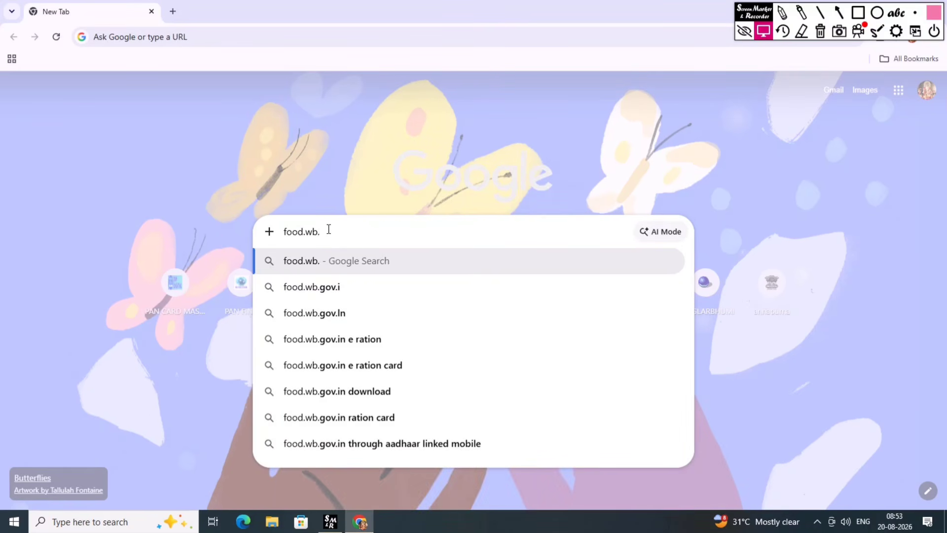
pyautogui.write('gov')
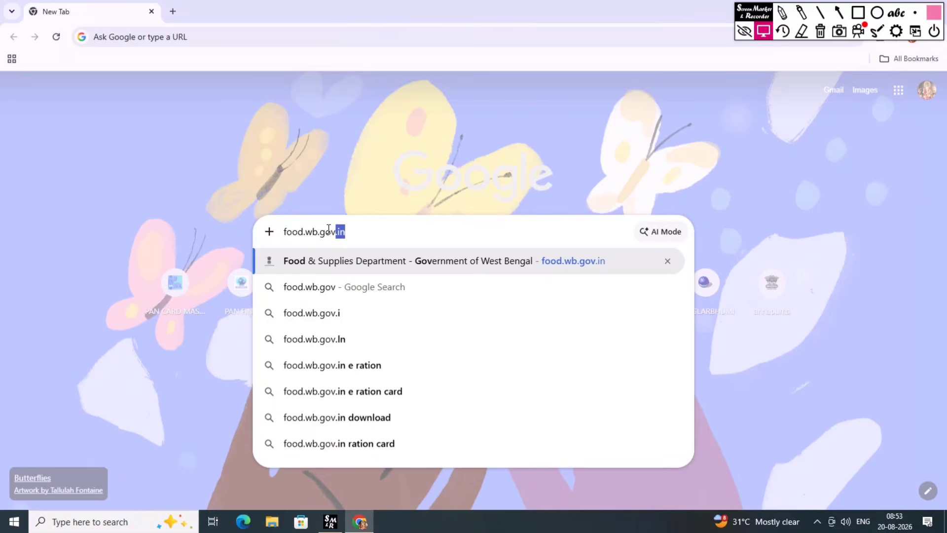
pyautogui.write('.in')
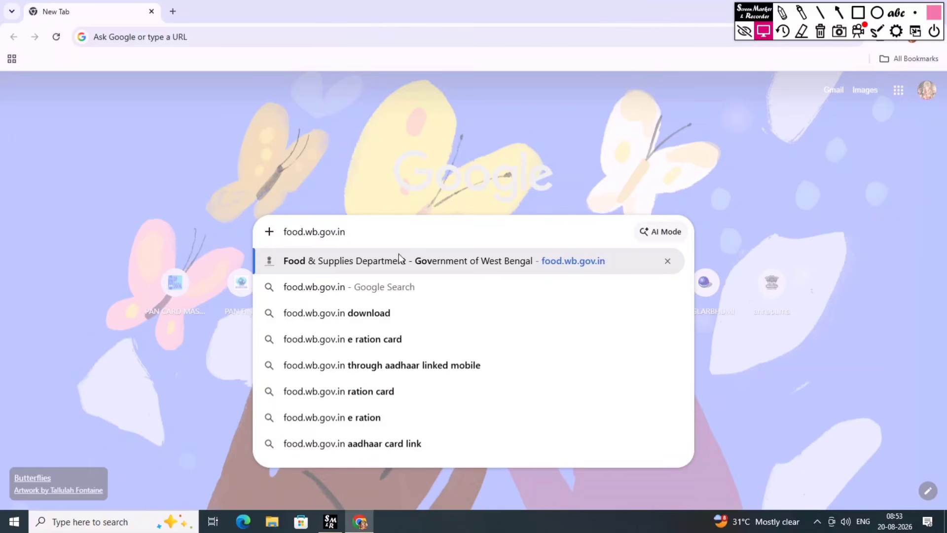
pyautogui.click(443, 260)
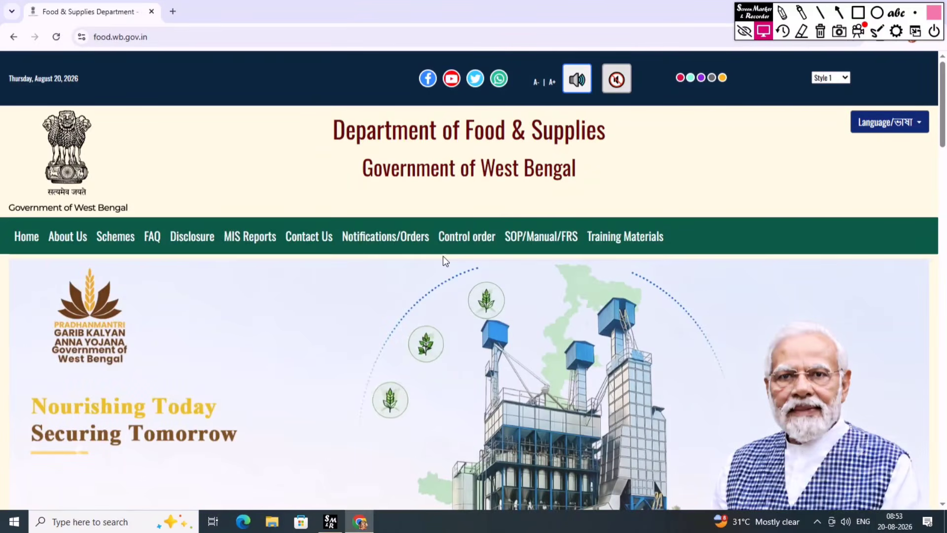
# Outline the Self Service for Ration Card link with a rectangle annotation and erase the outline.
pyautogui.scroll(-2, 382, 336)
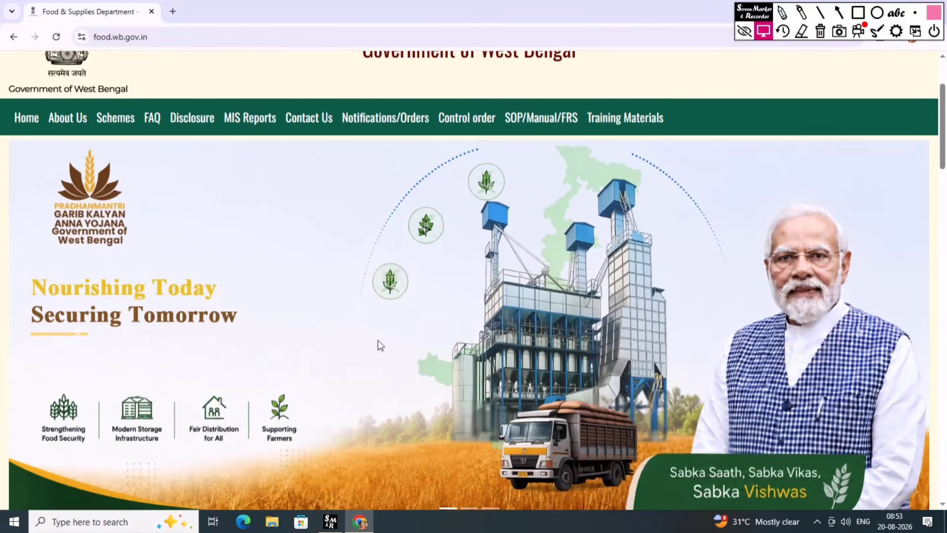
pyautogui.scroll(-5, 478, 318)
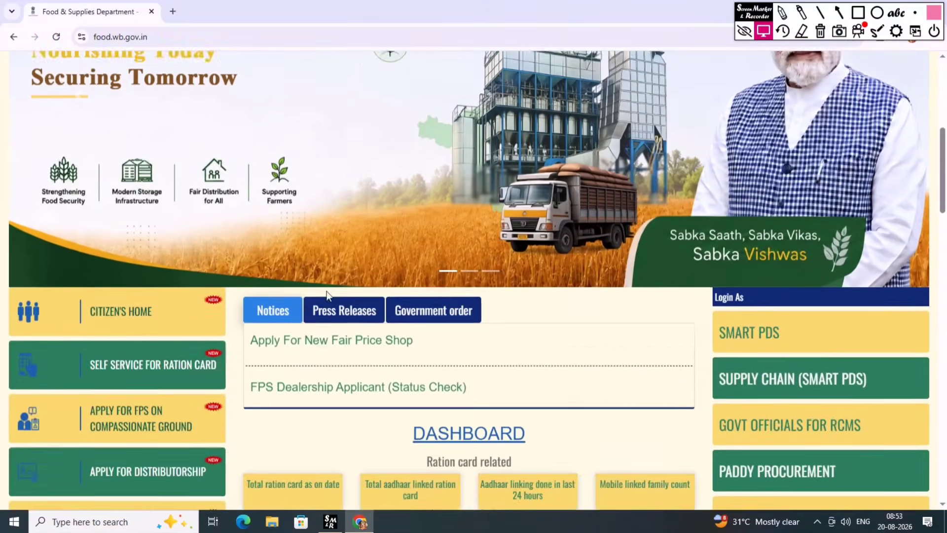
pyautogui.scroll(-2, 443, 291)
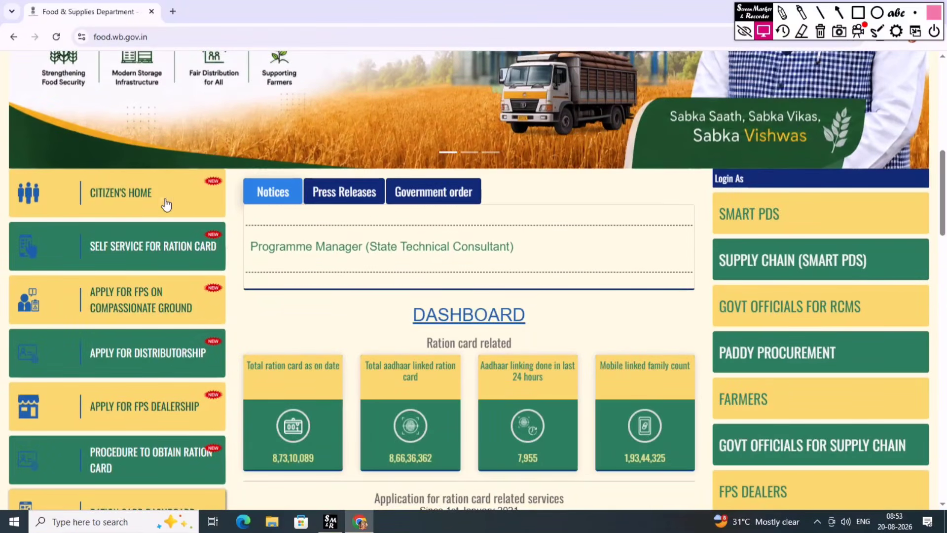
pyautogui.click(859, 14)
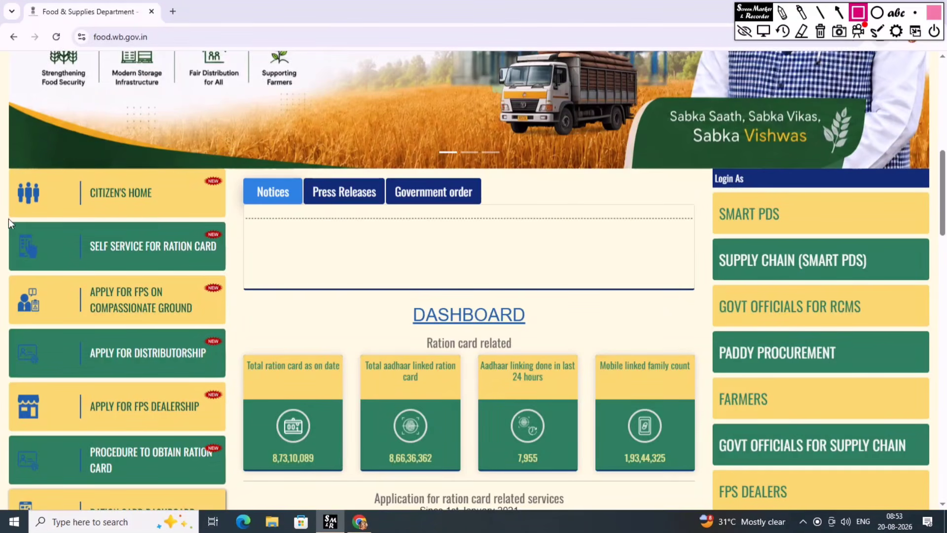
pyautogui.moveTo(9, 220)
pyautogui.mouseDown()
pyautogui.moveTo(162, 268)
pyautogui.moveTo(233, 274)
pyautogui.mouseUp()
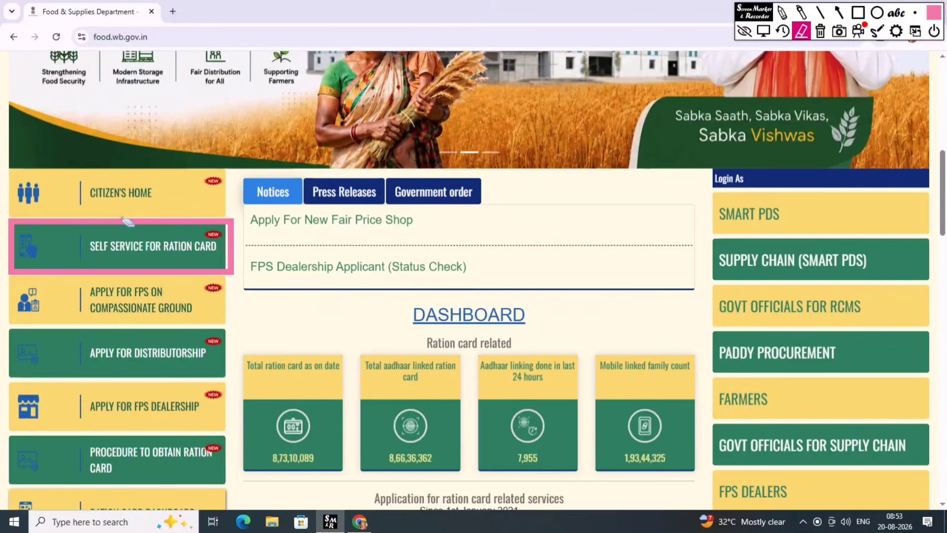
pyautogui.click(801, 32)
pyautogui.click(763, 32)
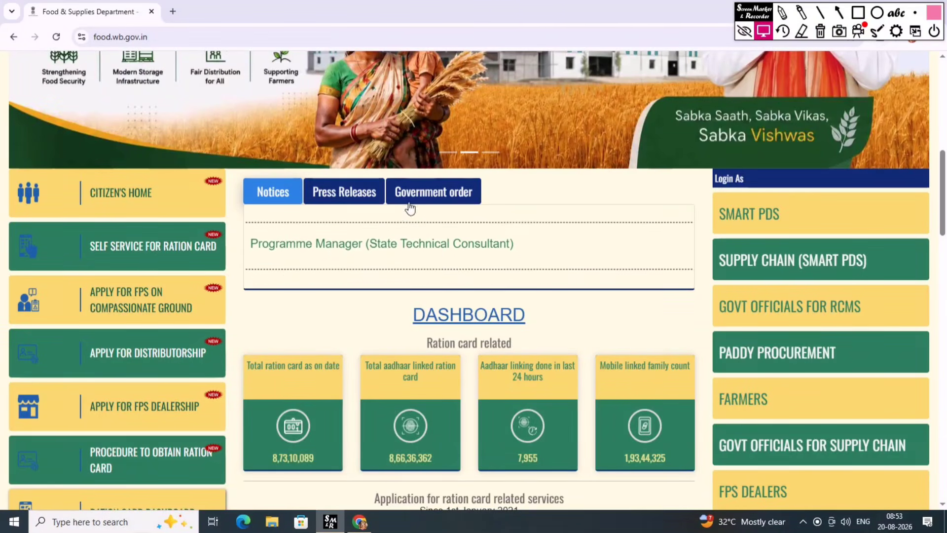
# Open the Self Service for Ration Card page and bring its Rectify /Update service into view.
pyautogui.click(141, 247)
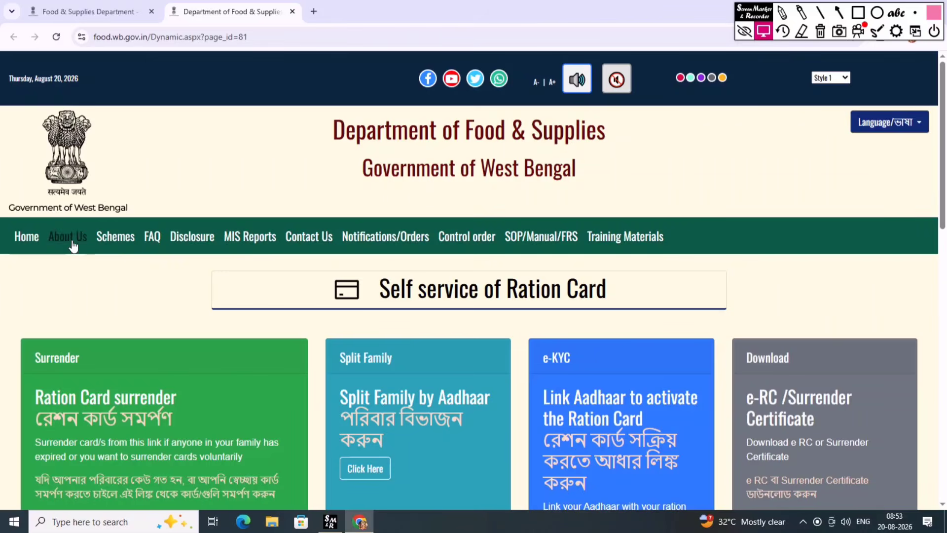
pyautogui.scroll(-2, 247, 246)
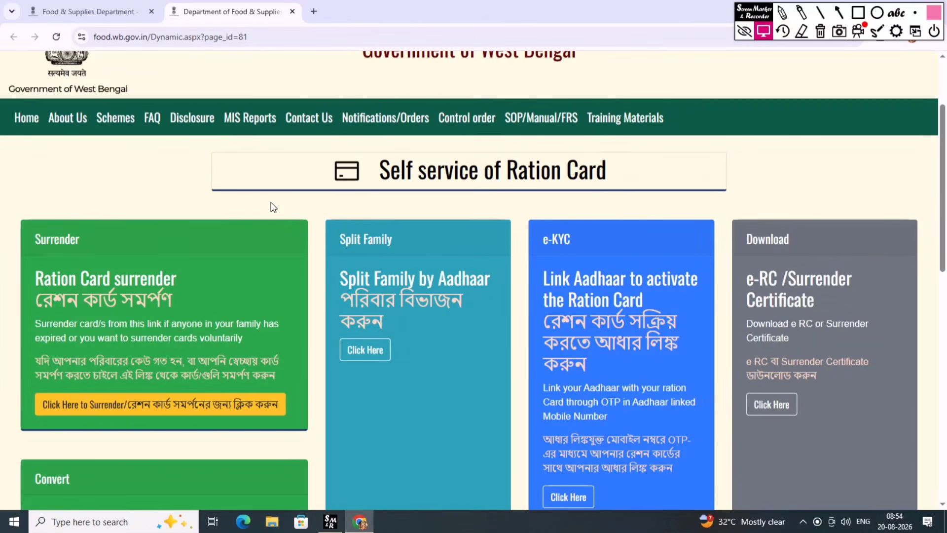
pyautogui.scroll(-2, 273, 206)
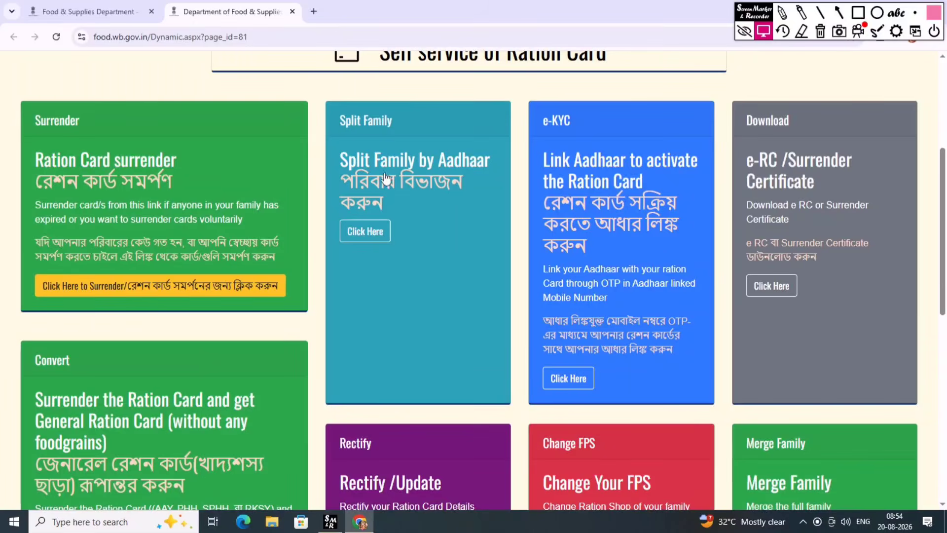
pyautogui.scroll(-5, 385, 236)
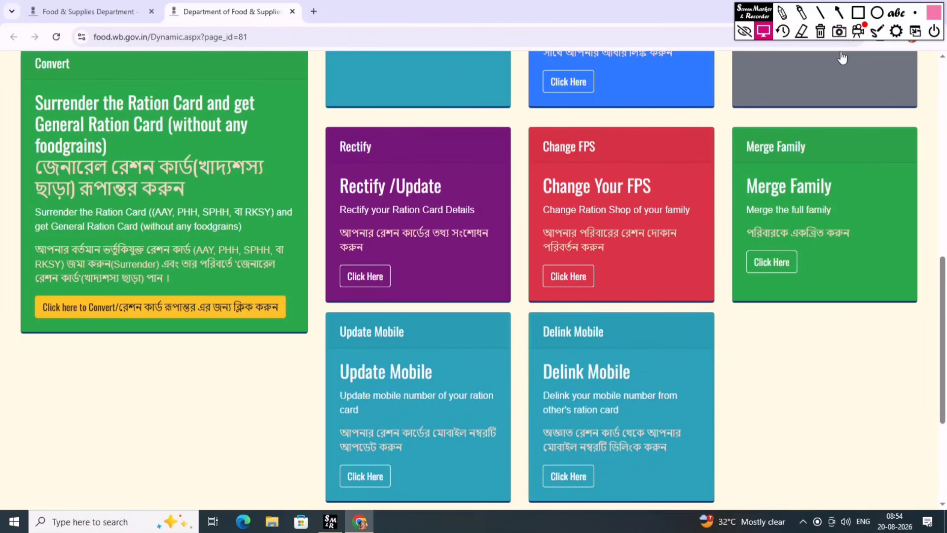
# Mark the Rectify /Update card with a rectangle annotation and erase the mark.
pyautogui.click(858, 12)
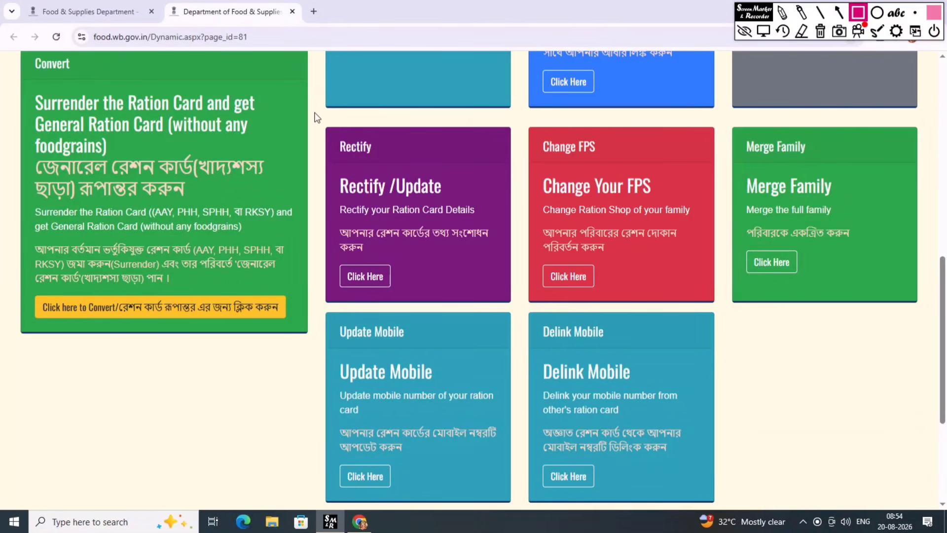
pyautogui.scroll(3, 380, 147)
pyautogui.moveTo(320, 112); pyautogui.dragTo(512, 303)
pyautogui.click(802, 31)
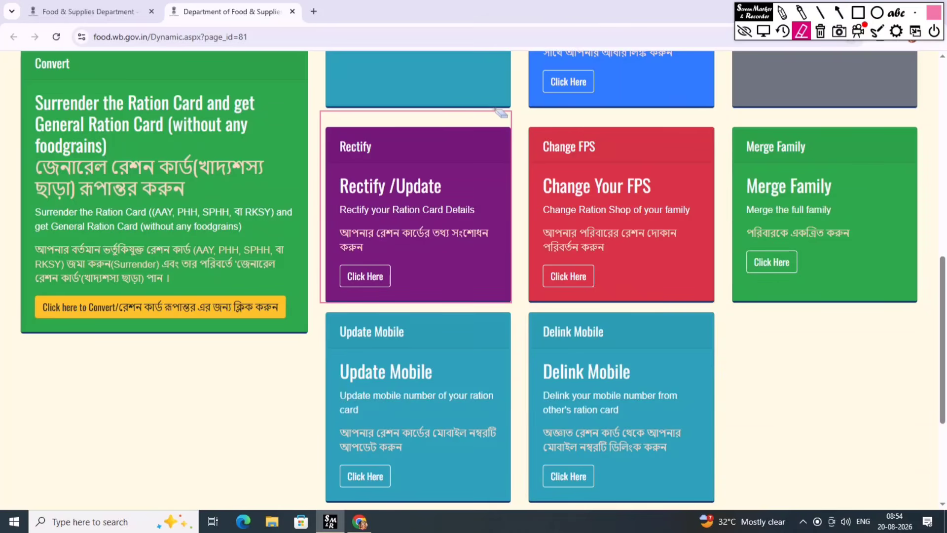
pyautogui.click(462, 115)
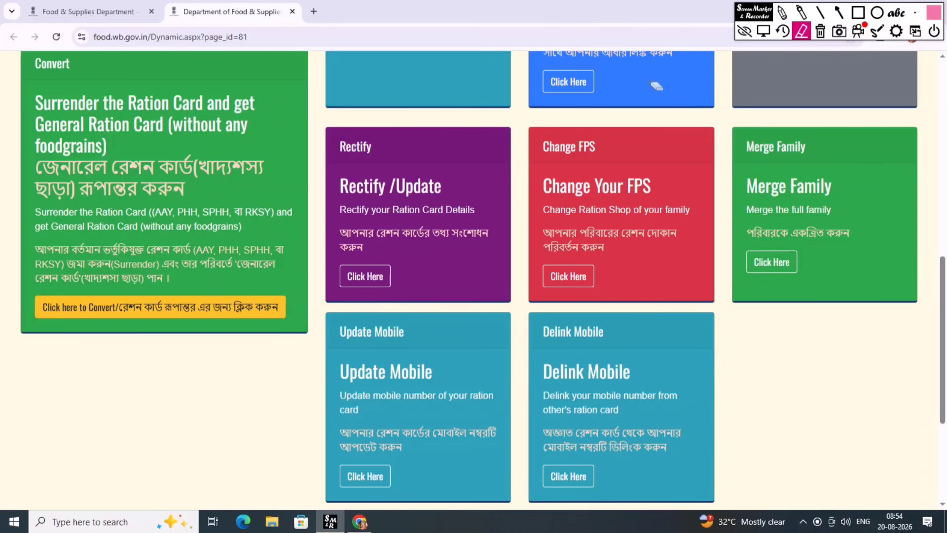
pyautogui.click(762, 31)
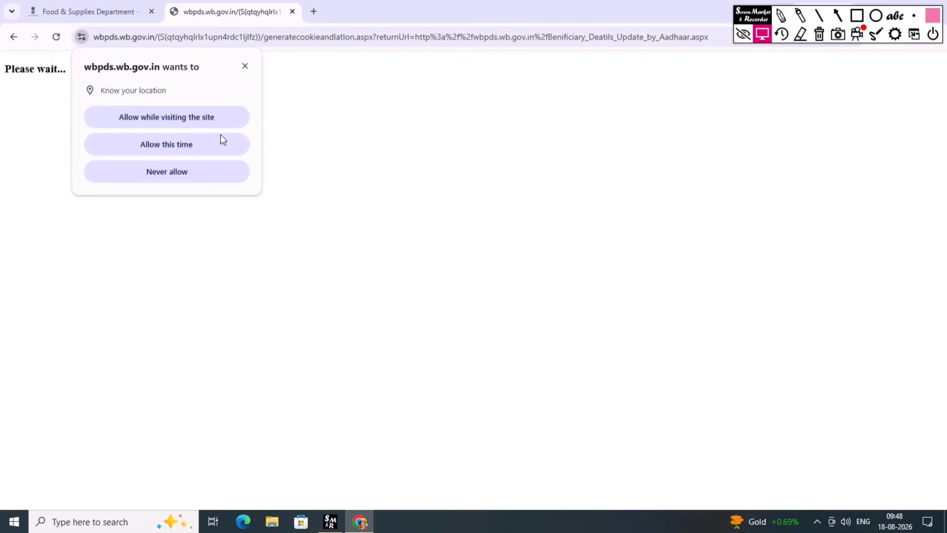
# Allow the rectification site location access this time, and search for the ration card with its number and the CAPTCHA.
pyautogui.click(191, 143)
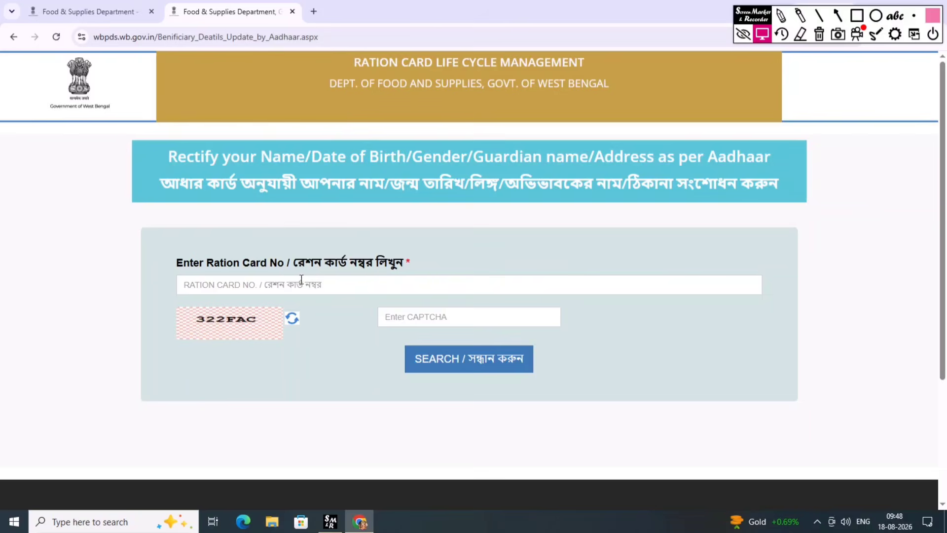
pyautogui.click(242, 280)
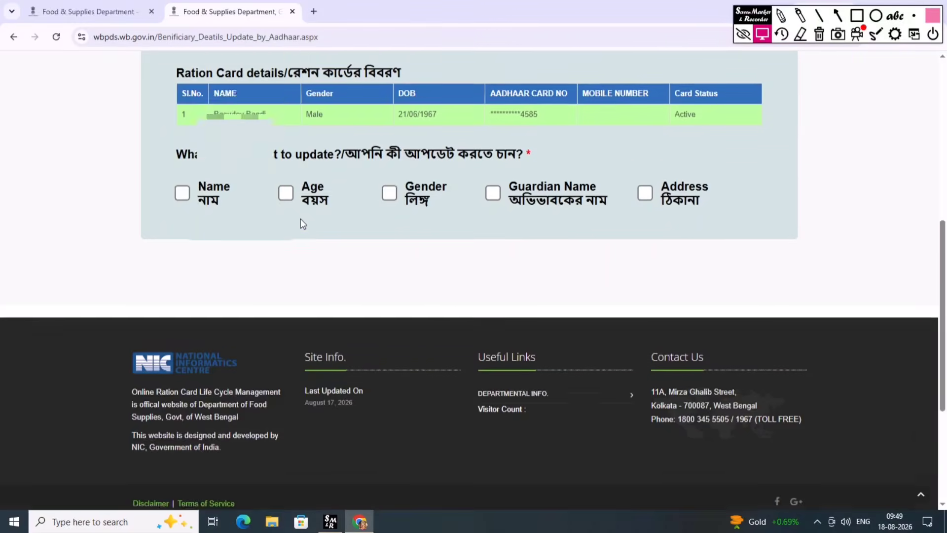
# Select Name as the detail to update and give consent to authenticate the Aadhaar through UIDAI.
pyautogui.scroll(3, 301, 219)
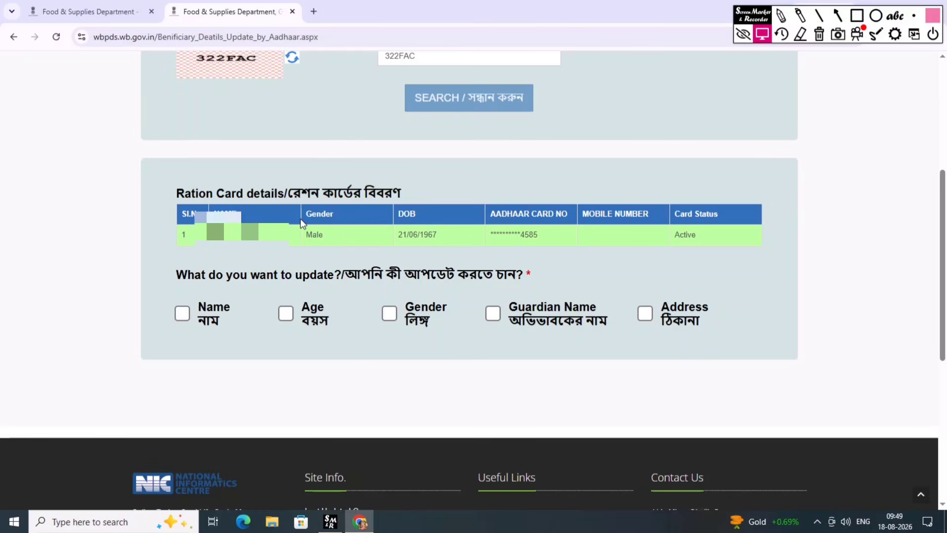
pyautogui.click(183, 314)
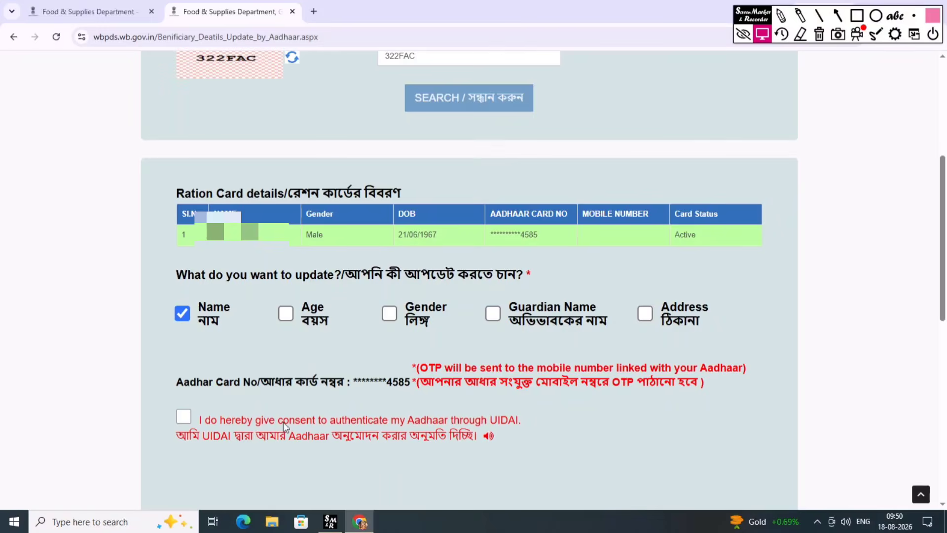
pyautogui.click(207, 425)
pyautogui.scroll(-3, 207, 425)
pyautogui.click(255, 359)
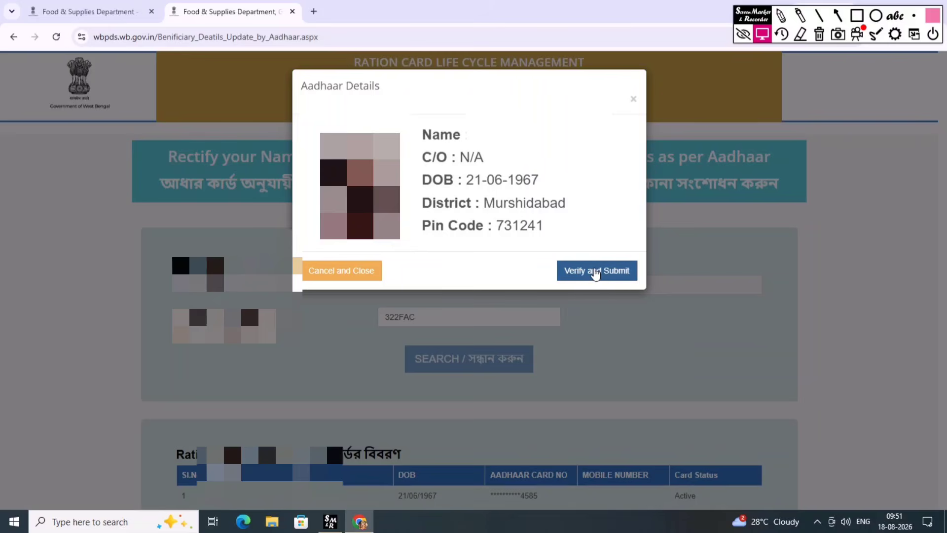
# Verify and submit the fetched Aadhaar details.
pyautogui.click(582, 274)
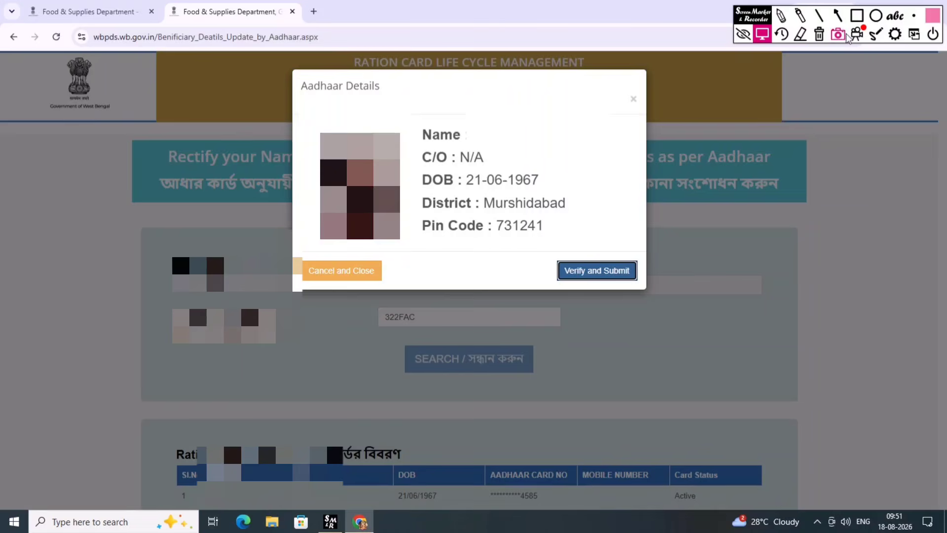
# Outline the Verify and Submit option with a rectangle annotation and erase the outline.
pyautogui.click(857, 15)
pyautogui.moveTo(537, 251)
pyautogui.mouseDown()
pyautogui.moveTo(629, 274)
pyautogui.moveTo(660, 299)
pyautogui.mouseUp()
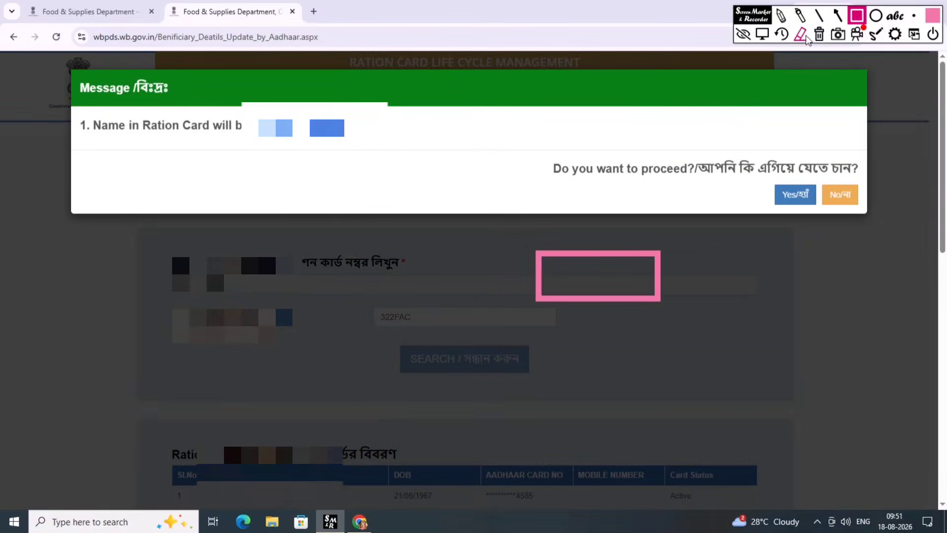
pyautogui.click(800, 34)
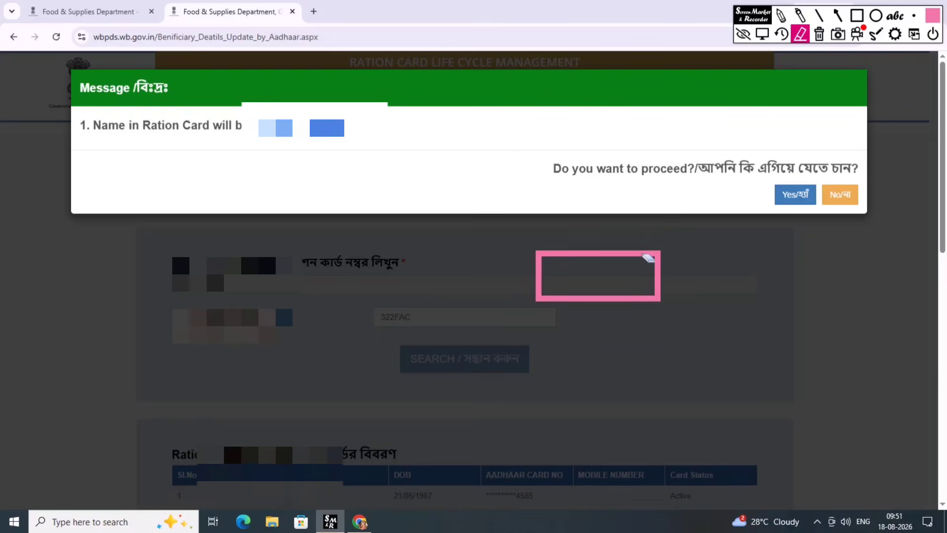
pyautogui.click(648, 257)
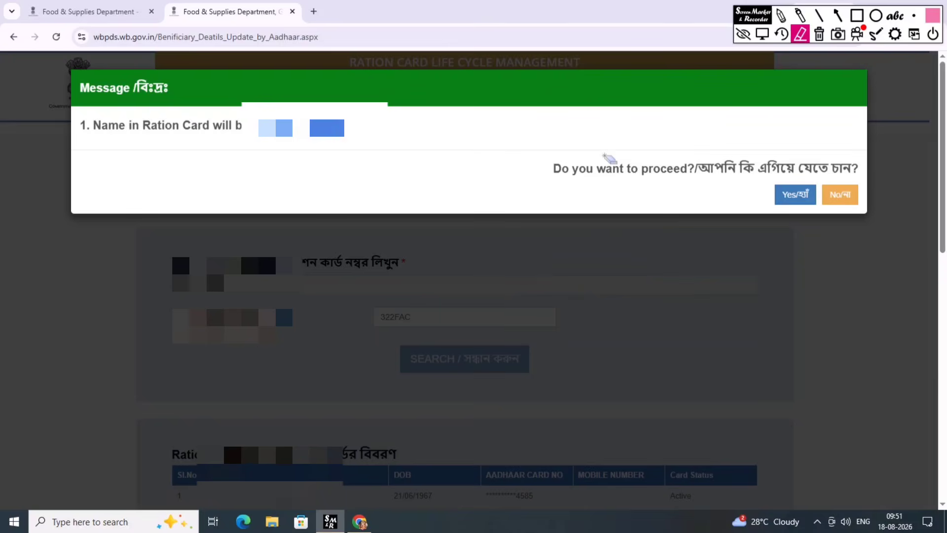
pyautogui.click(762, 34)
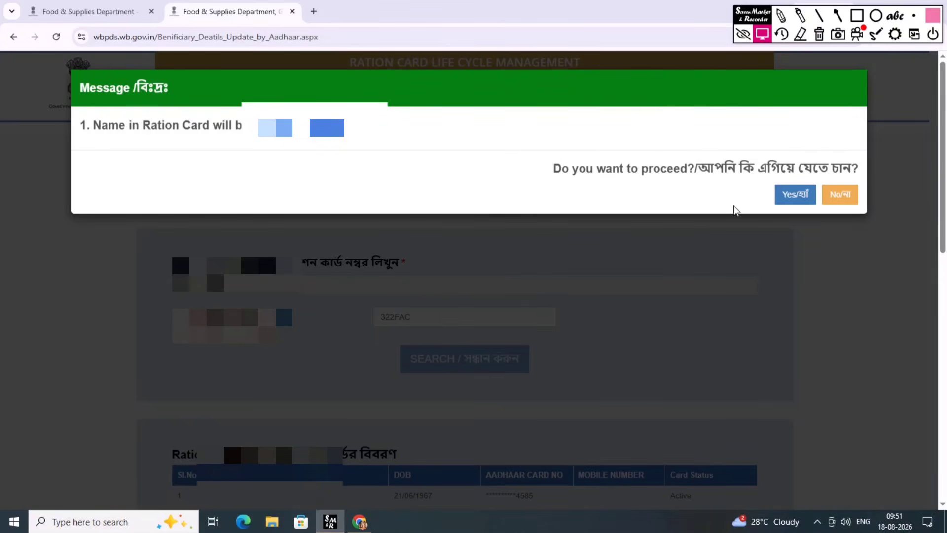
# Agree to proceed with the ration card name change and acknowledge the completion message.
pyautogui.click(796, 195)
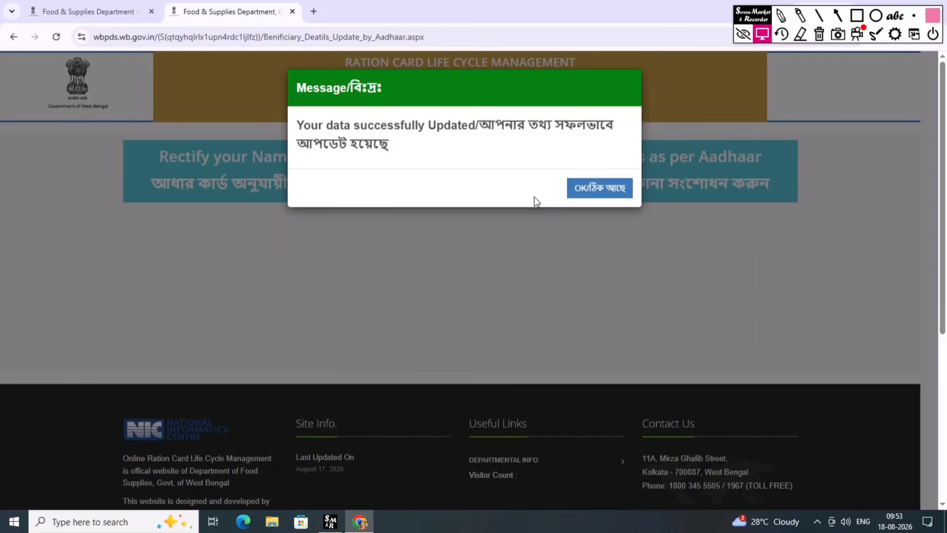
pyautogui.click(608, 195)
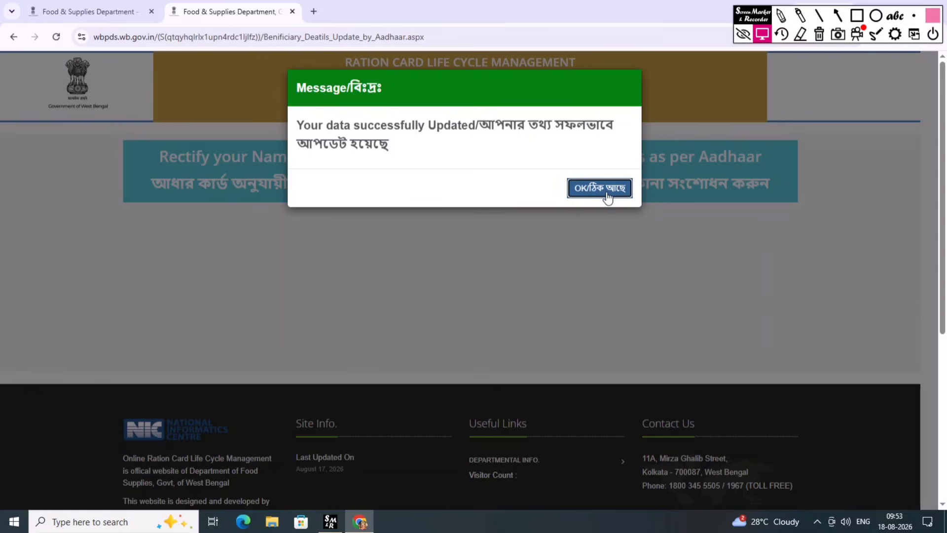